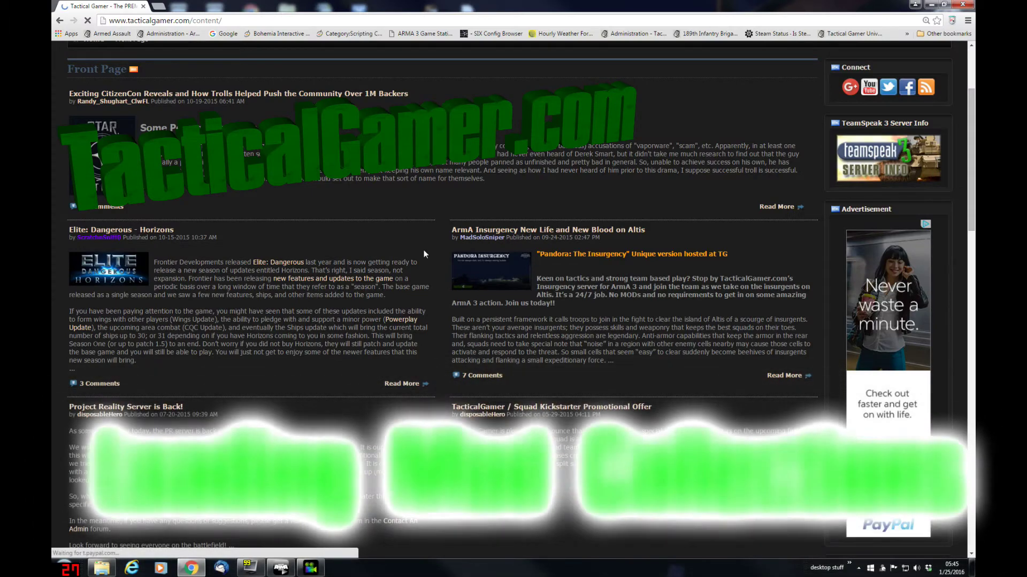
Open the Joint Ops: Force Recon Assault event sign-up thread for Jan 31, 2016 in the Armed Assault forum
{"action": "scroll", "coordinate": [423, 250], "scroll_direction": "up", "scroll_amount": 3}
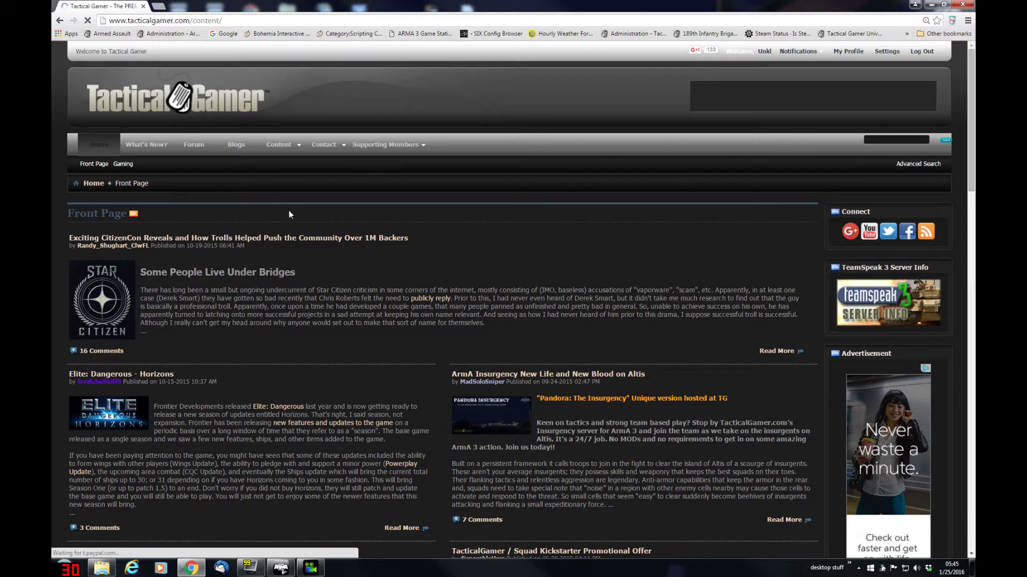
{"action": "left_click", "coordinate": [196, 154]}
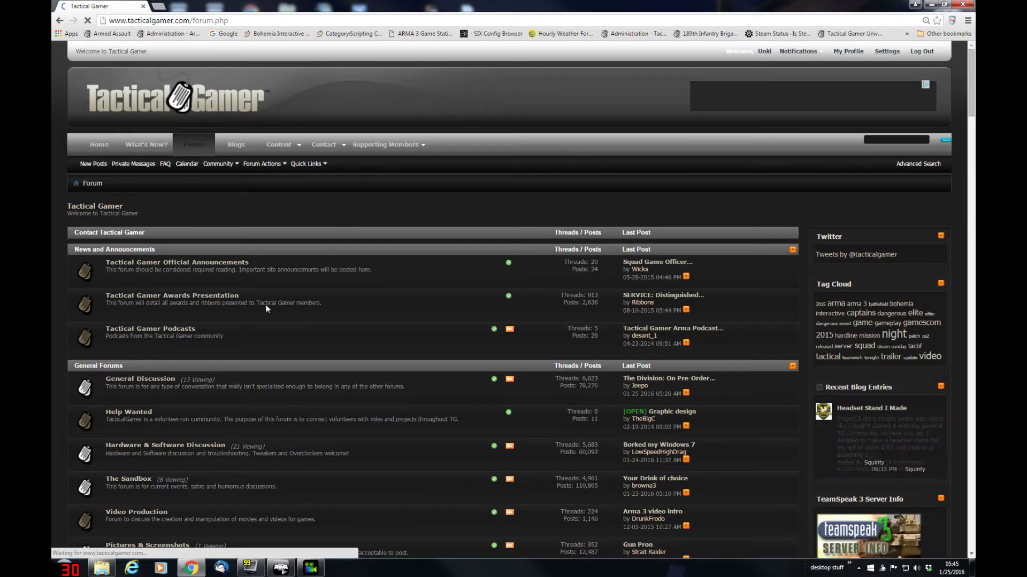
{"action": "scroll", "coordinate": [265, 304], "scroll_direction": "down", "scroll_amount": 5}
{"action": "scroll", "coordinate": [265, 304], "scroll_direction": "down", "scroll_amount": 5}
{"action": "left_click", "coordinate": [132, 380]}
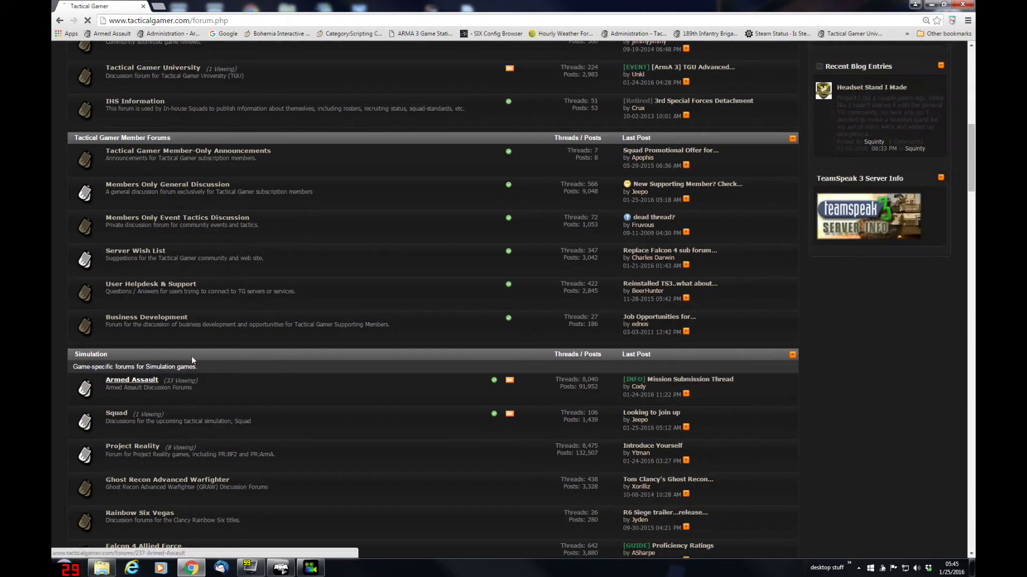
{"action": "scroll", "coordinate": [415, 284], "scroll_direction": "down", "scroll_amount": 5}
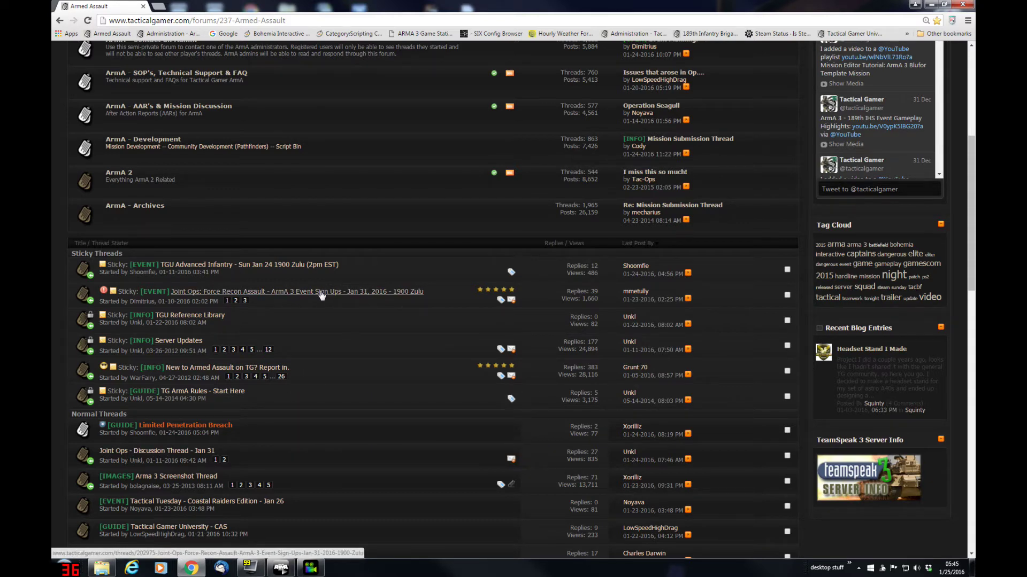
{"action": "left_click", "coordinate": [322, 293]}
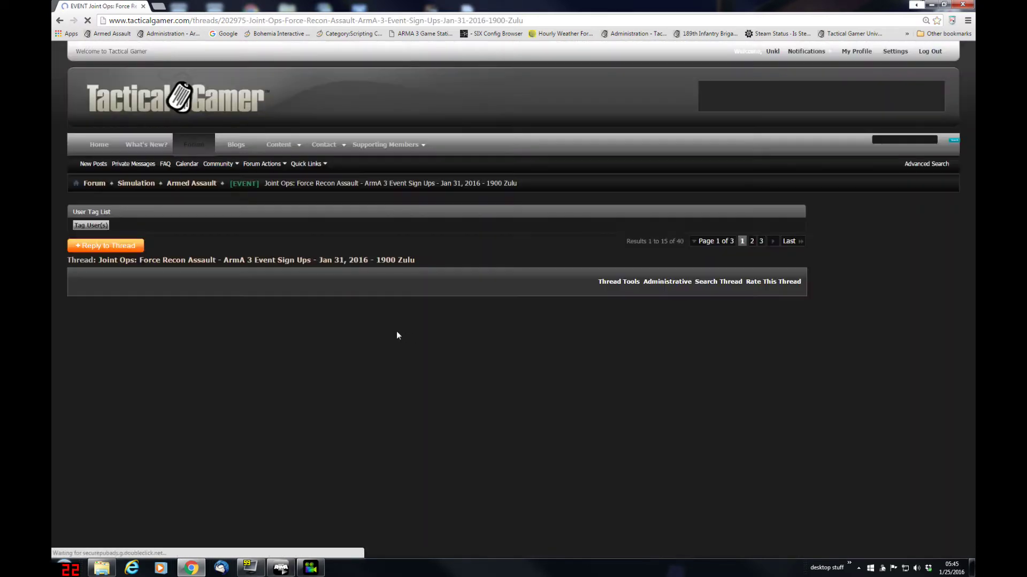
View the countdown timer linked in the event's first post and return to the thread
{"action": "scroll", "coordinate": [417, 358], "scroll_direction": "down", "scroll_amount": 3}
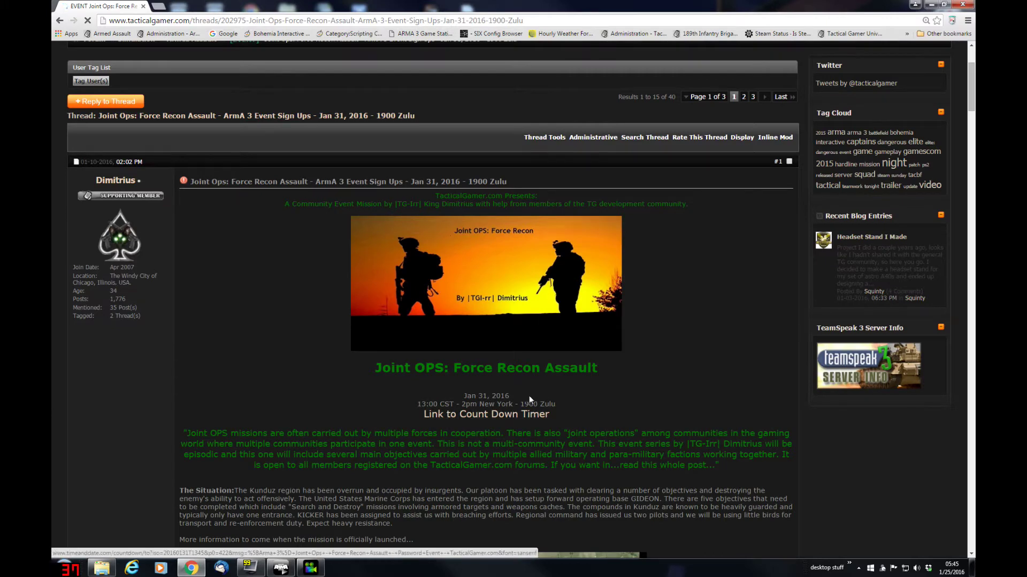
{"action": "scroll", "coordinate": [528, 396], "scroll_direction": "down", "scroll_amount": 2}
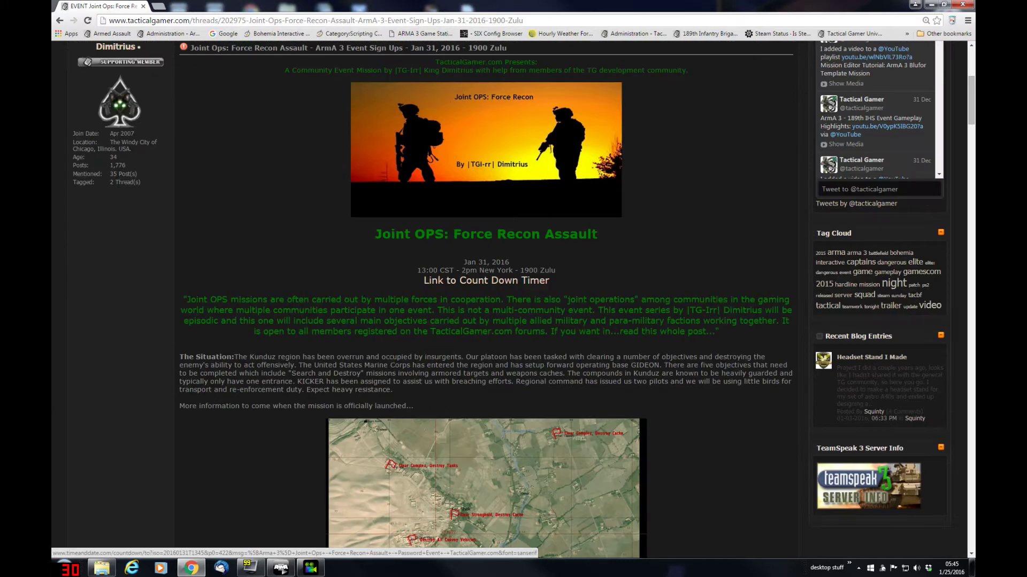
{"action": "left_click", "coordinate": [482, 289]}
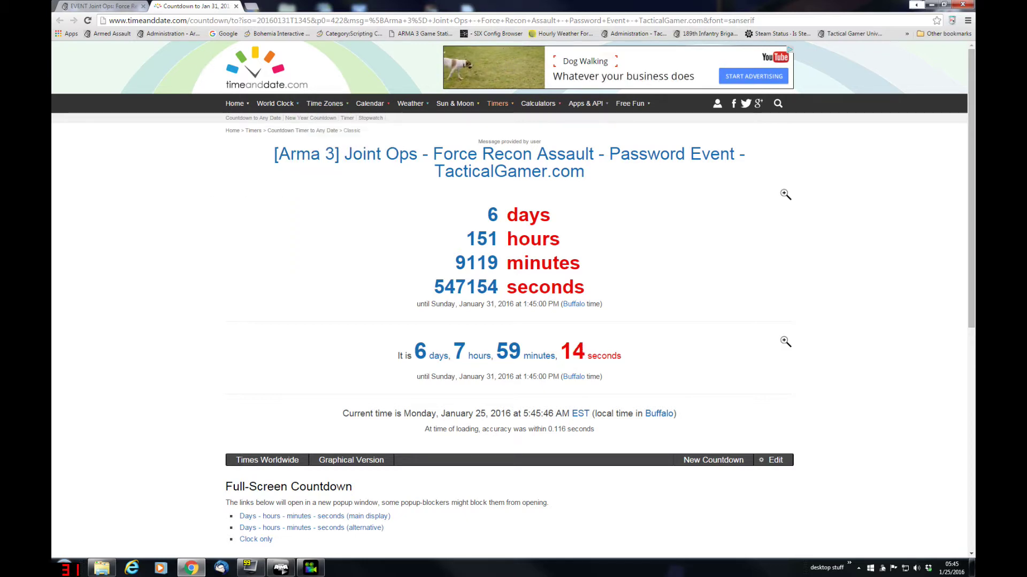
{"action": "left_click", "coordinate": [237, 7]}
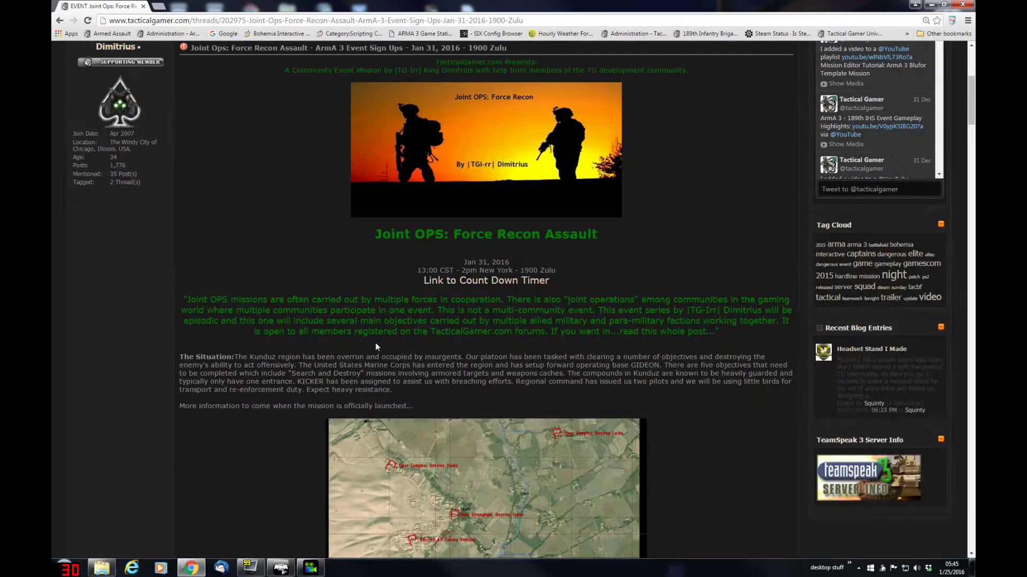
Open the TG Joint OPS Steam Workshop collection from the event post and review its mods and subscription options
{"action": "scroll", "coordinate": [418, 374], "scroll_direction": "down", "scroll_amount": 15}
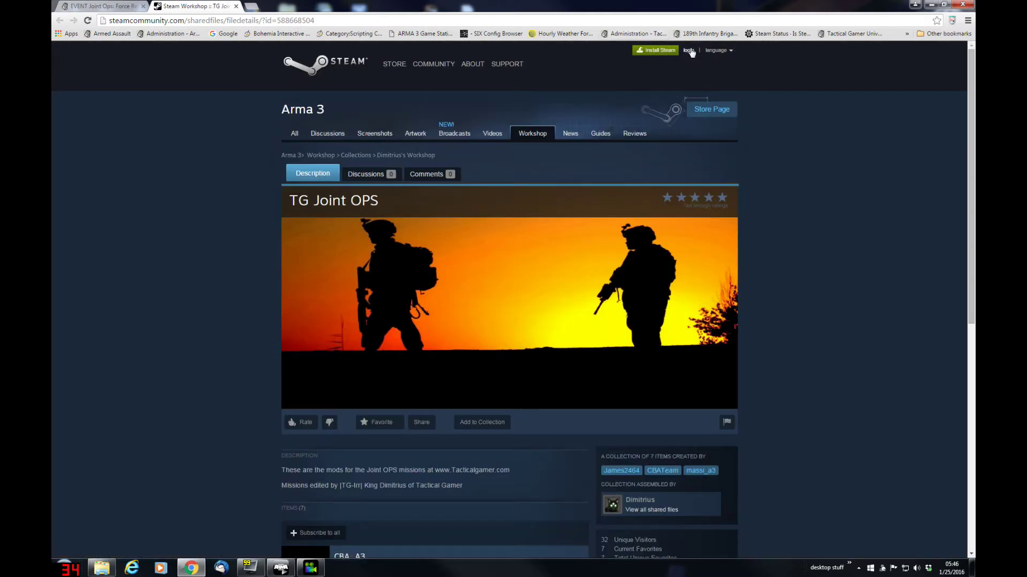
{"action": "scroll", "coordinate": [257, 324], "scroll_direction": "down", "scroll_amount": 5}
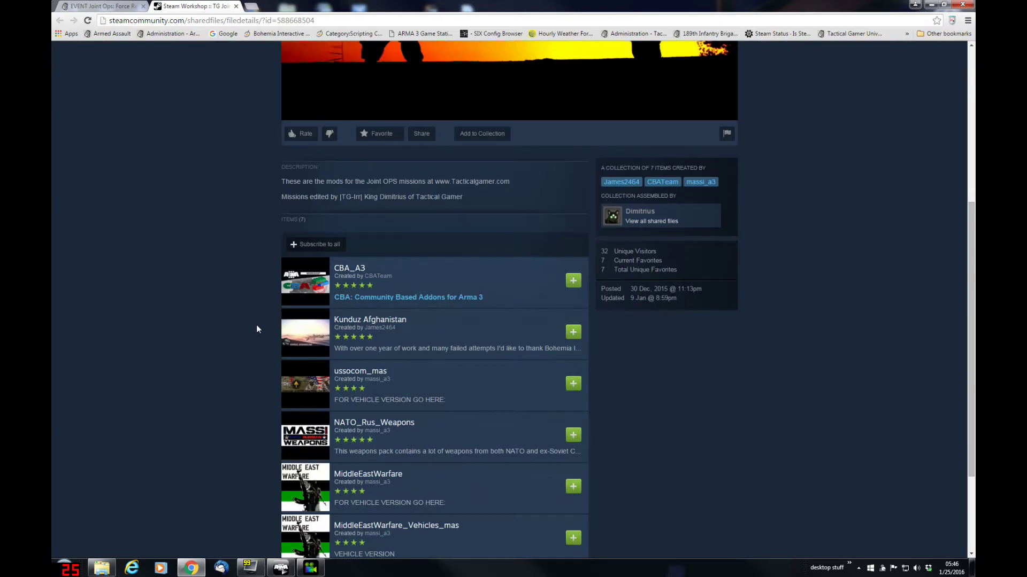
{"action": "scroll", "coordinate": [264, 287], "scroll_direction": "down", "scroll_amount": 3}
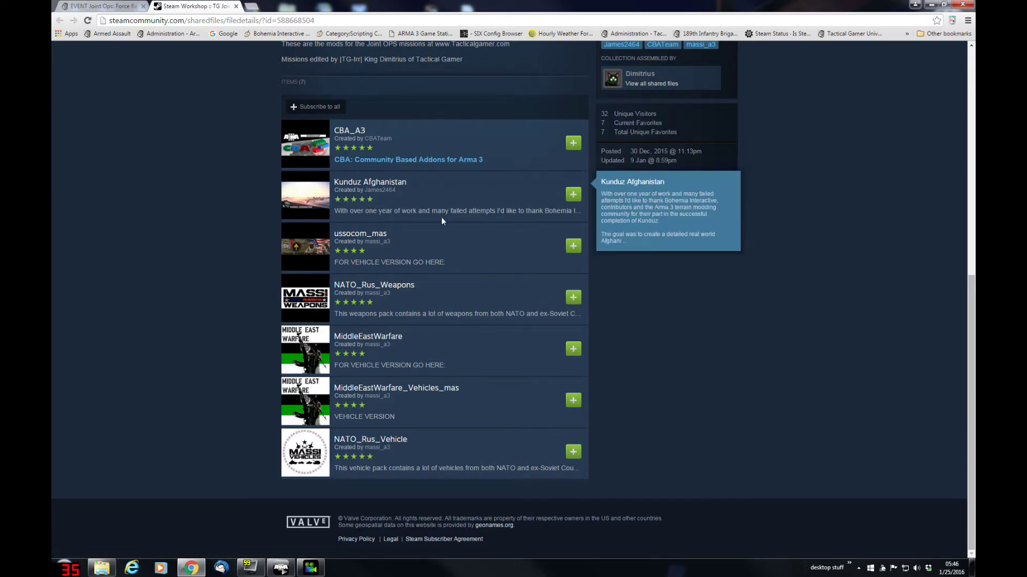
{"action": "scroll", "coordinate": [441, 217], "scroll_direction": "up", "scroll_amount": 3}
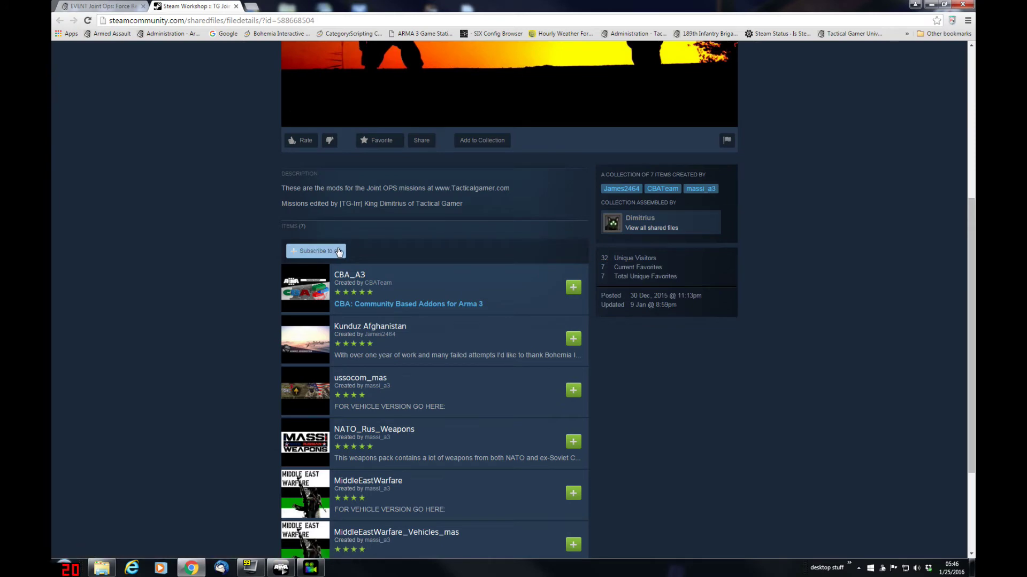
{"action": "scroll", "coordinate": [434, 307], "scroll_direction": "down", "scroll_amount": 3}
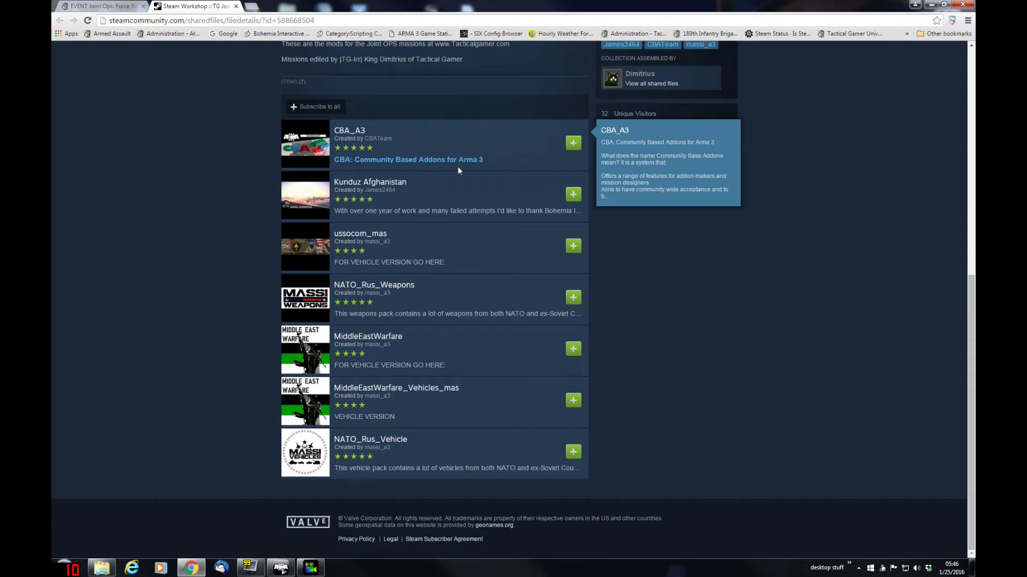
{"action": "scroll", "coordinate": [534, 203], "scroll_direction": "up", "scroll_amount": 8}
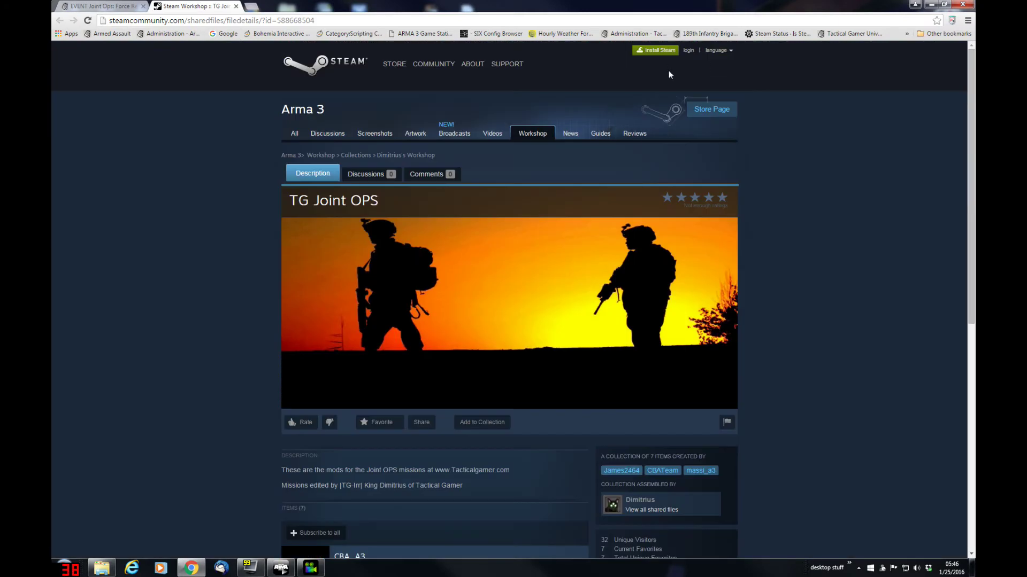
{"action": "scroll", "coordinate": [208, 298], "scroll_direction": "down", "scroll_amount": 8}
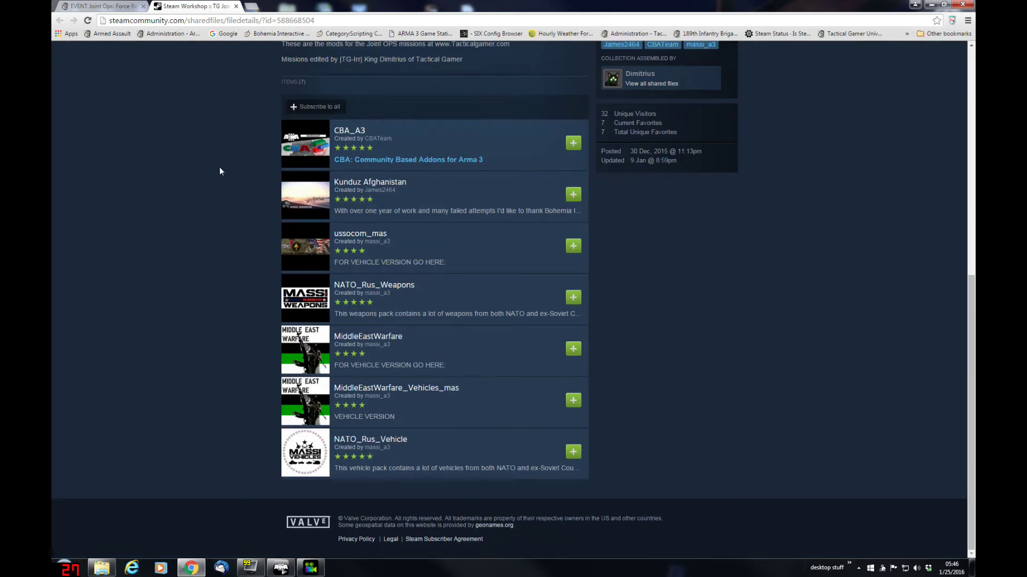
Switch to the Arma 3 Launcher and bring up its list of mods
{"action": "left_click", "coordinate": [280, 568]}
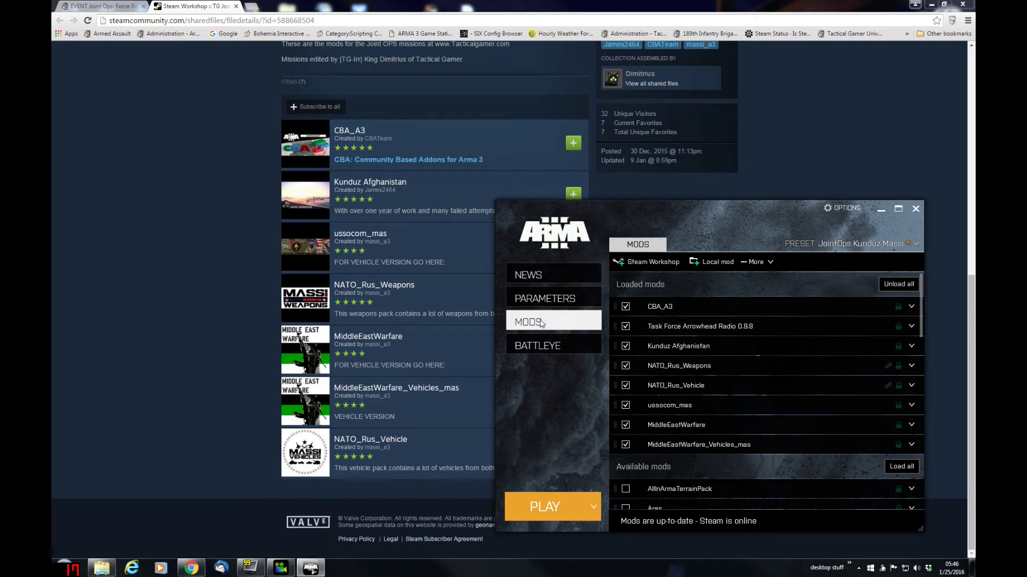
{"action": "left_click", "coordinate": [580, 274]}
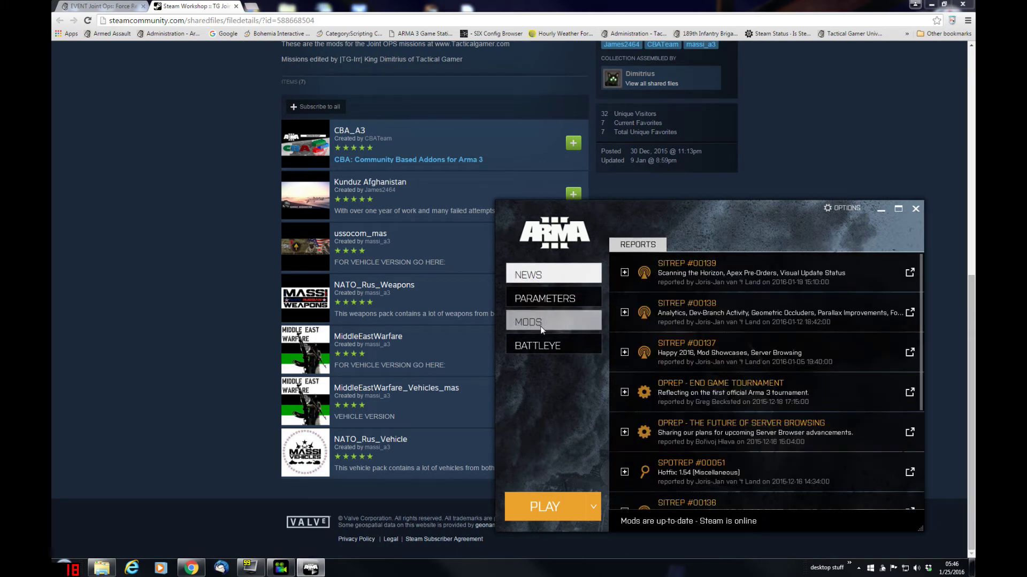
{"action": "left_click", "coordinate": [580, 326]}
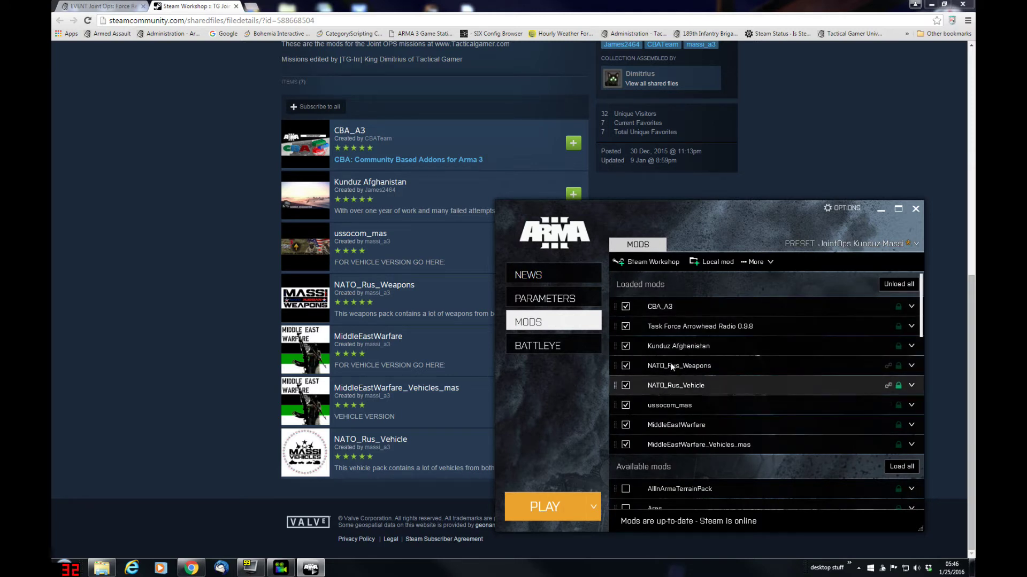
Unload the MiddleEastWarfare mod and load it again from the available mods
{"action": "left_click", "coordinate": [626, 425]}
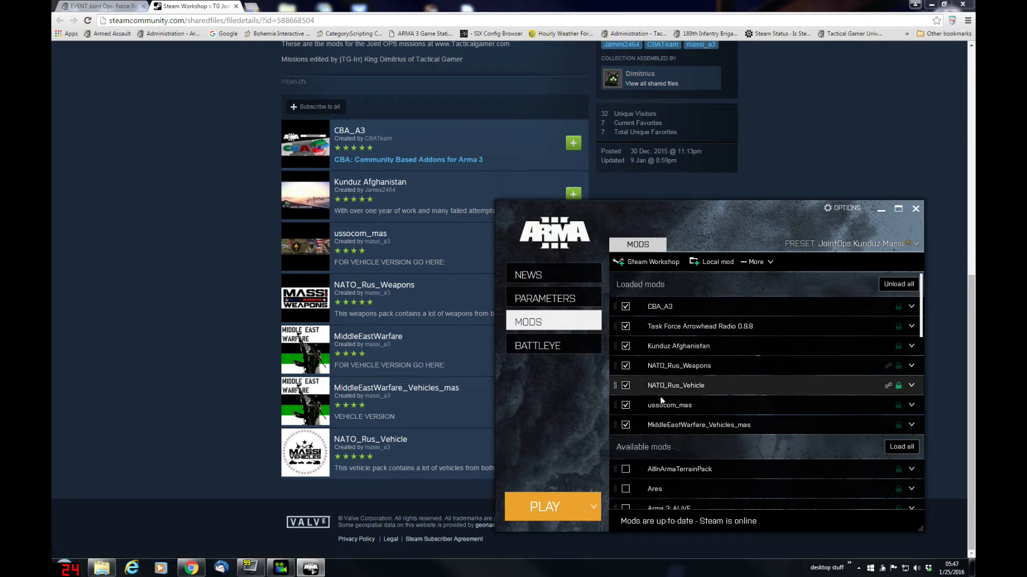
{"action": "scroll", "coordinate": [659, 413], "scroll_direction": "down", "scroll_amount": 5}
{"action": "scroll", "coordinate": [660, 421], "scroll_direction": "down", "scroll_amount": 3}
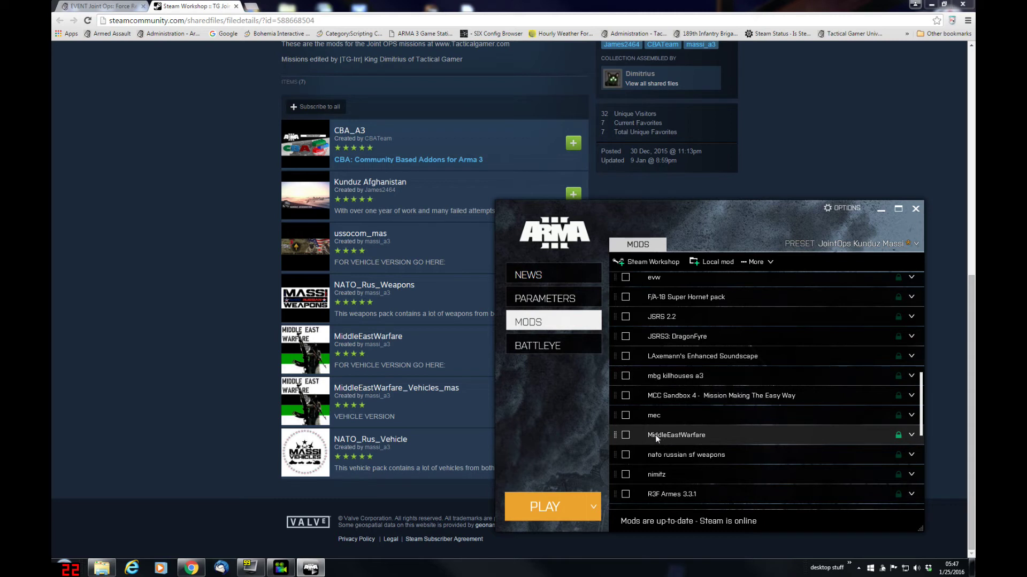
{"action": "left_click", "coordinate": [625, 435]}
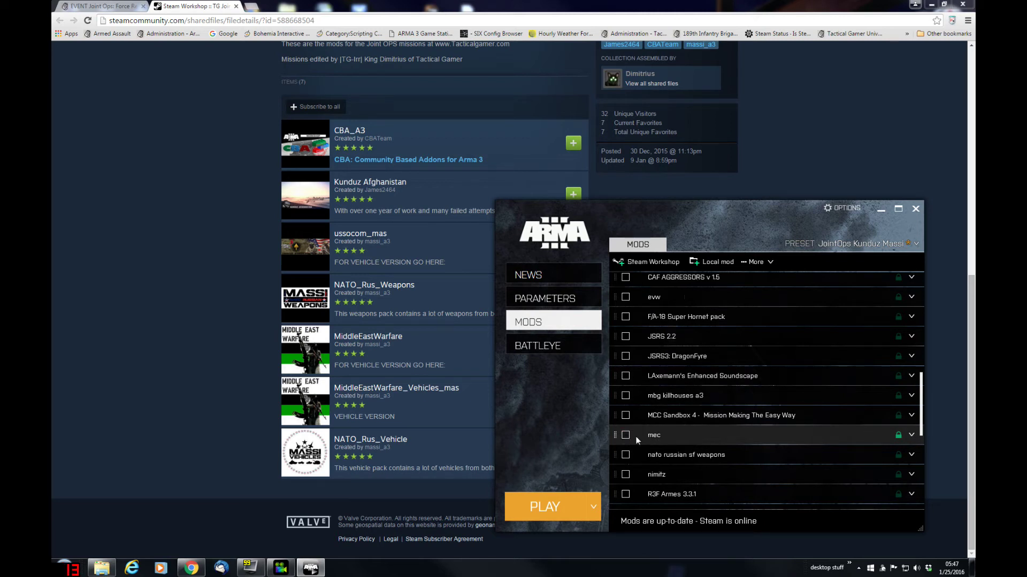
{"action": "scroll", "coordinate": [711, 353], "scroll_direction": "up", "scroll_amount": 1}
{"action": "scroll", "coordinate": [652, 353], "scroll_direction": "up", "scroll_amount": 5}
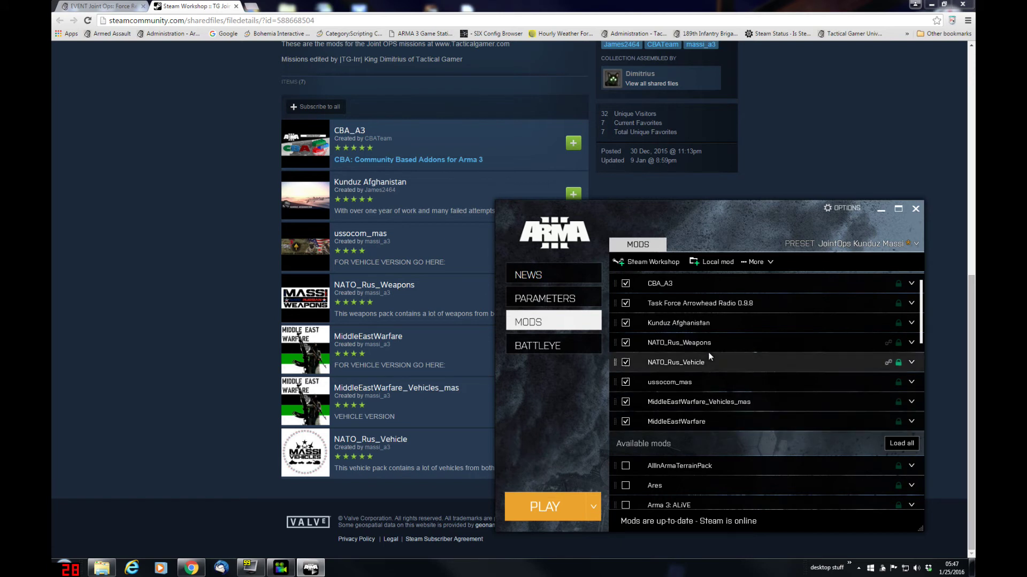
{"action": "scroll", "coordinate": [691, 371], "scroll_direction": "up", "scroll_amount": 1}
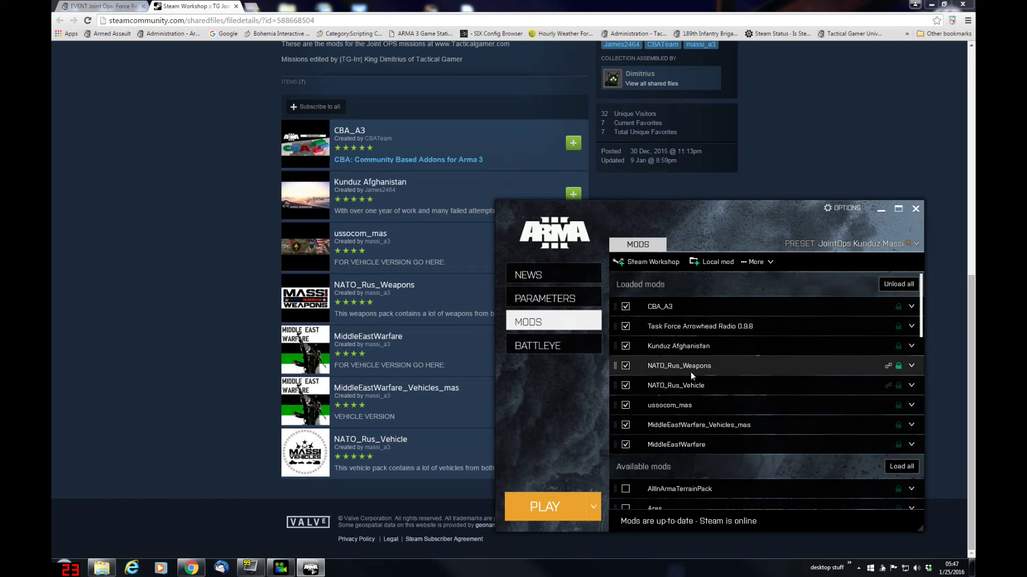
Examine the save options for the mod preset and the choices for playing with a preset
{"action": "left_click", "coordinate": [918, 245]}
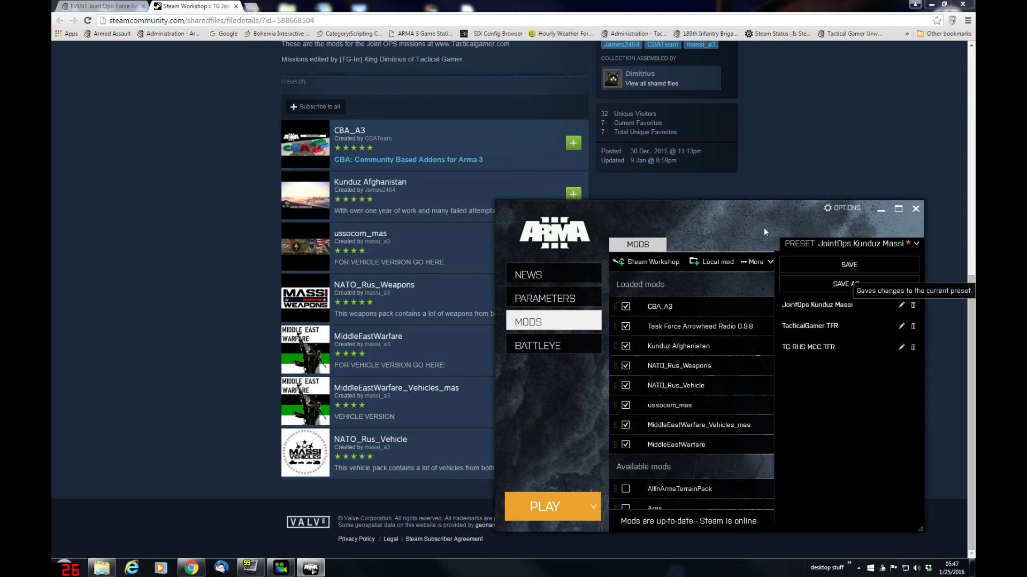
{"action": "left_click", "coordinate": [823, 226]}
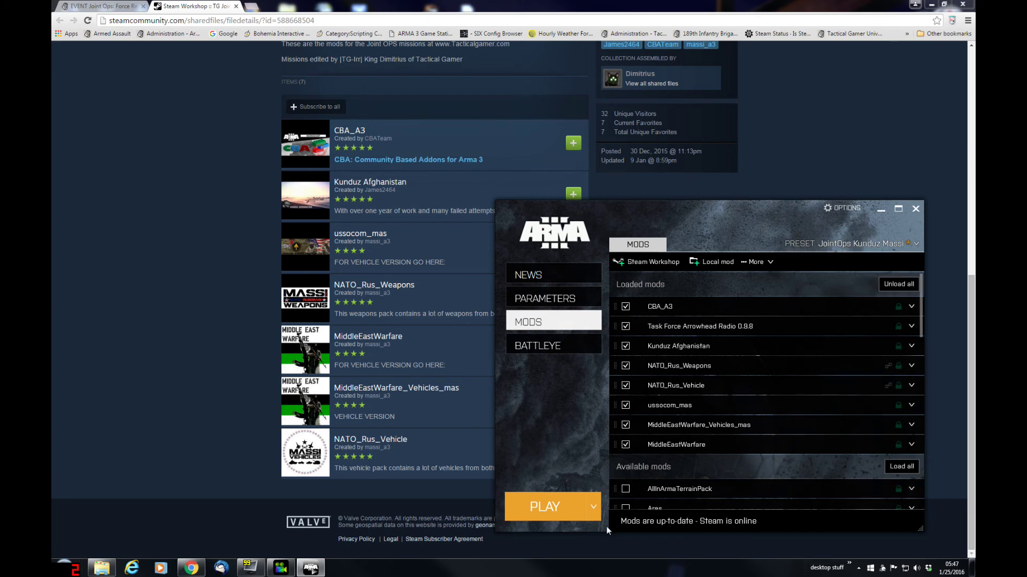
{"action": "left_click", "coordinate": [595, 509]}
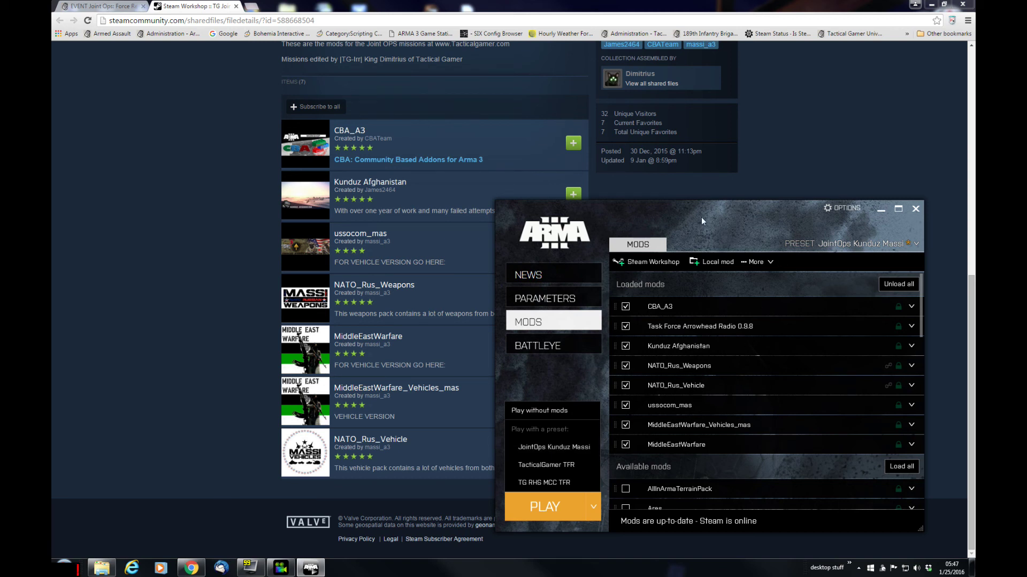
{"action": "left_click", "coordinate": [580, 498]}
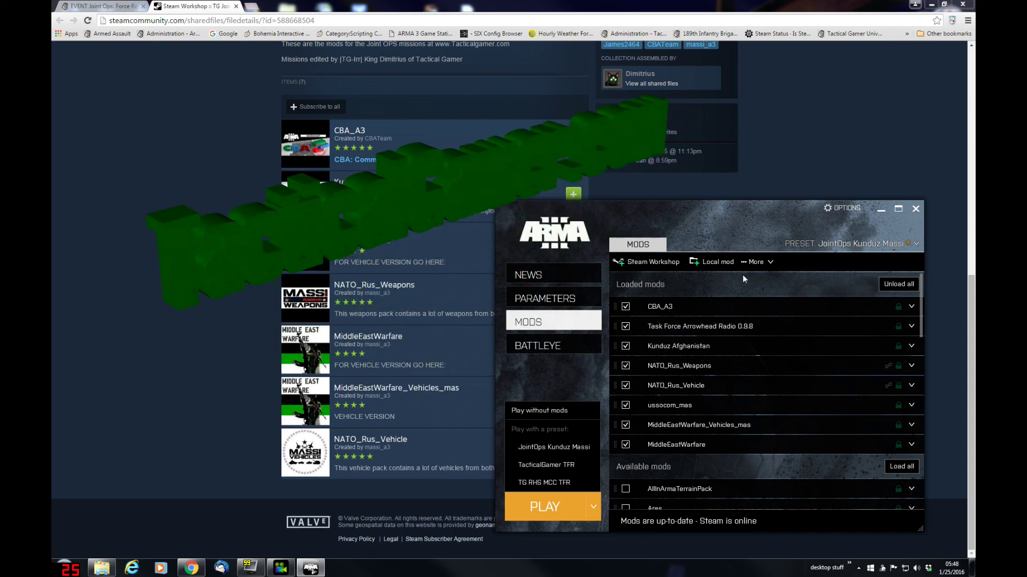